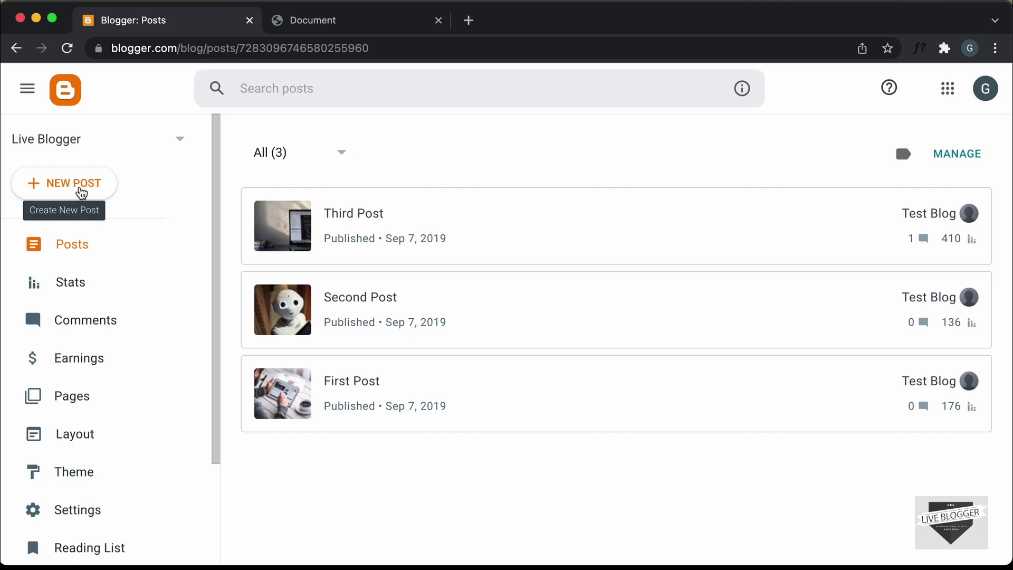
- Create a new post titled 'Video Inside Text' and begin a <style> block in HTML view
click(87, 187)
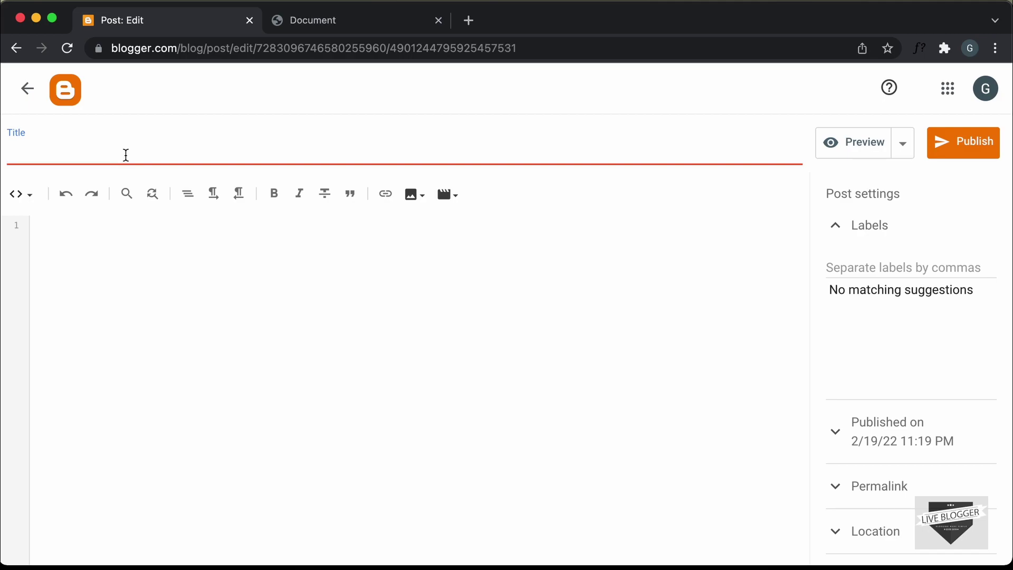
text(Video Inside Te)
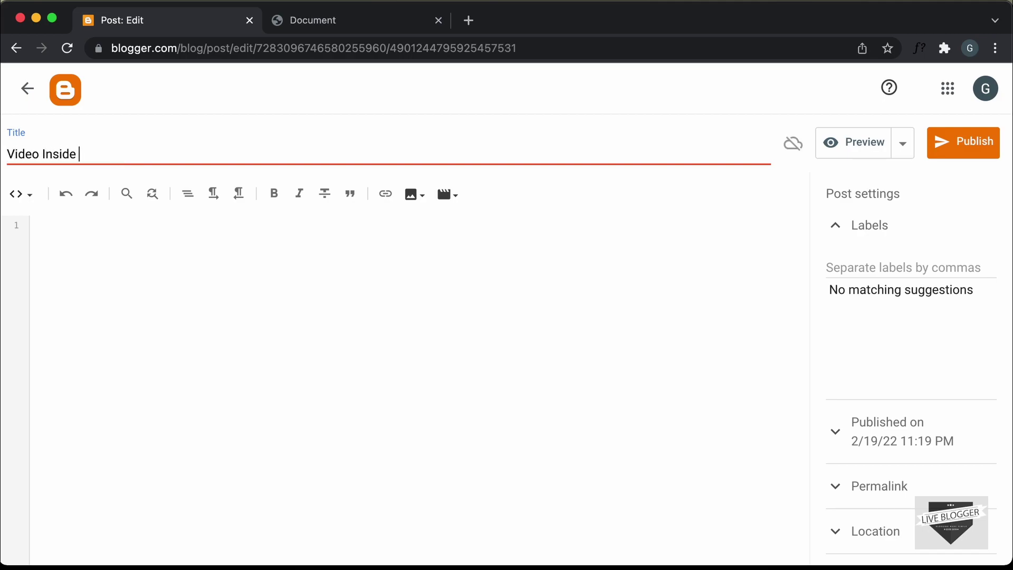
text(xt)
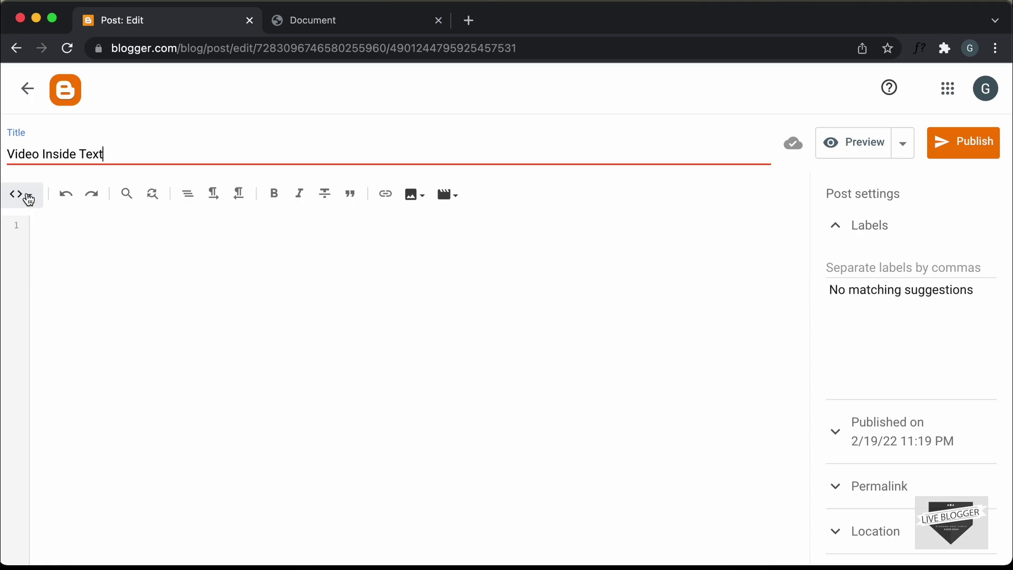
click(29, 199)
click(60, 208)
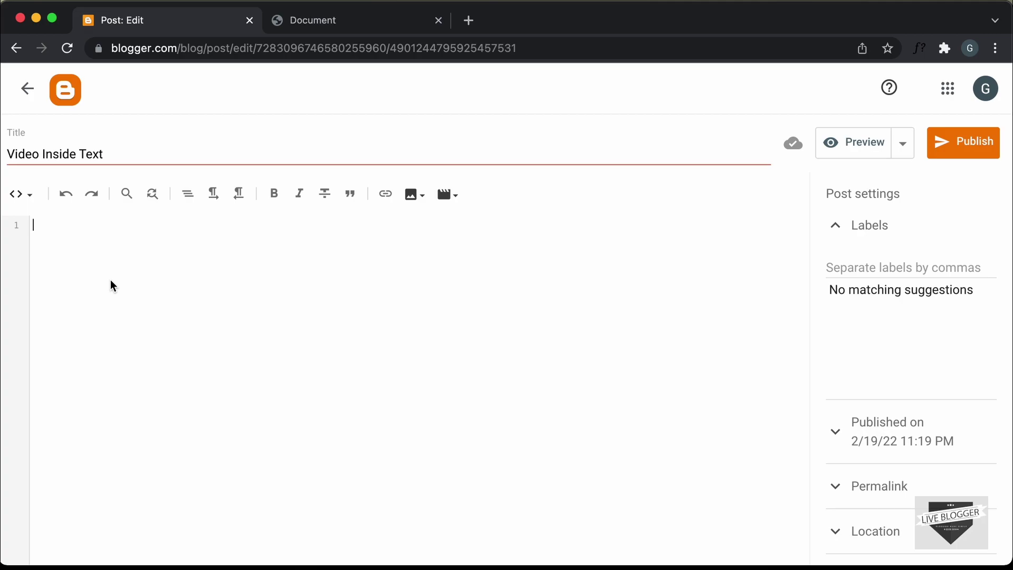
text(<style)
text(>)
click(65, 248)
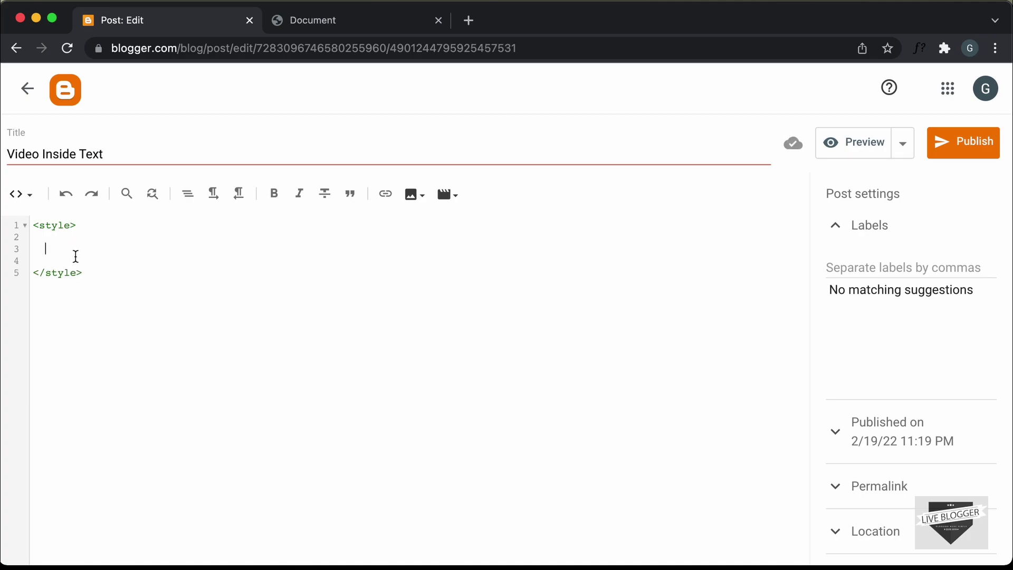
- Copy the entire video-text stylesheet from style.css in Visual Studio Code
key(super+Tab)
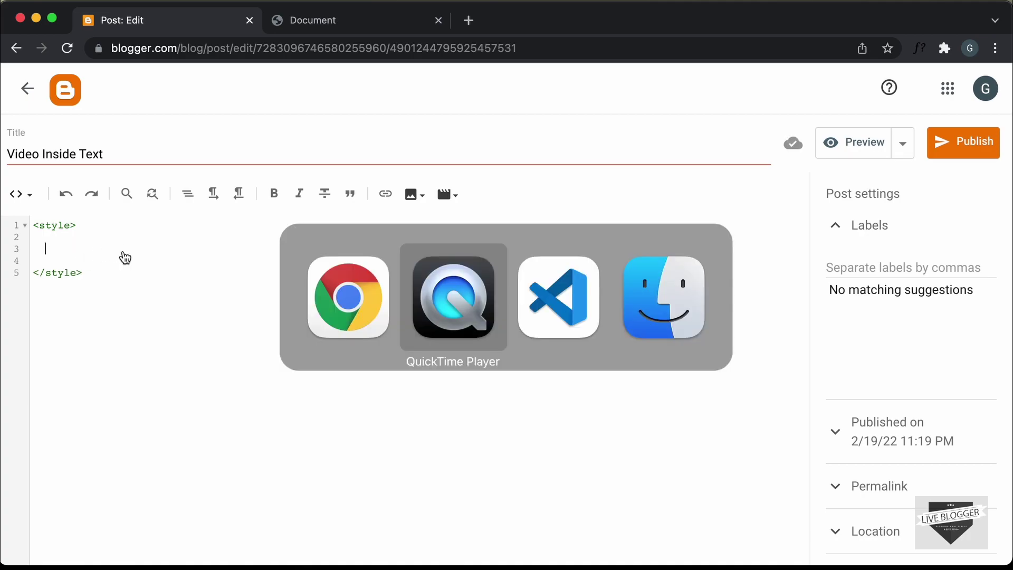
key(super+Tab)
scroll(311, 267, down, 5)
scroll(313, 267, up, 1)
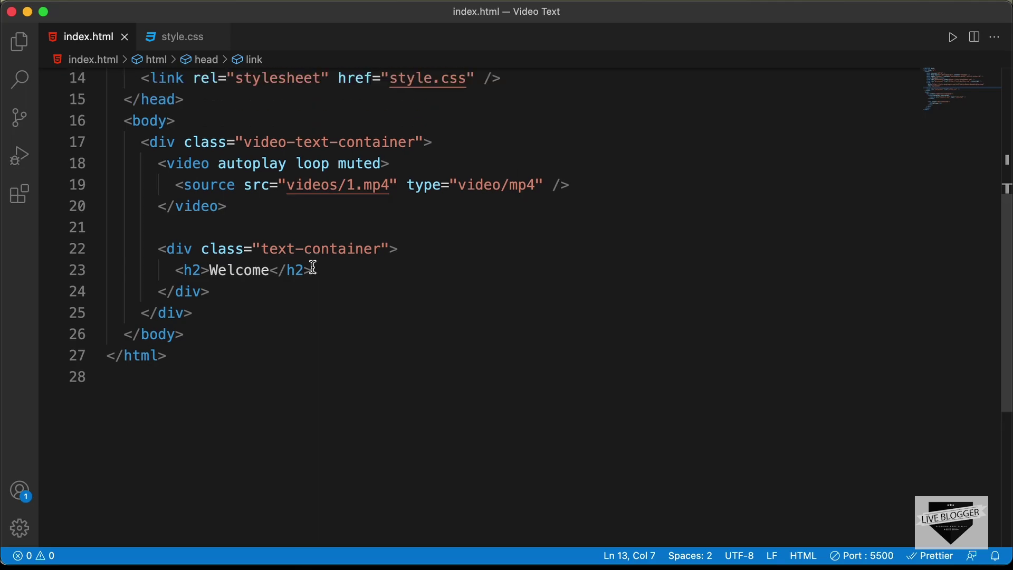
scroll(311, 267, up, 1)
click(199, 49)
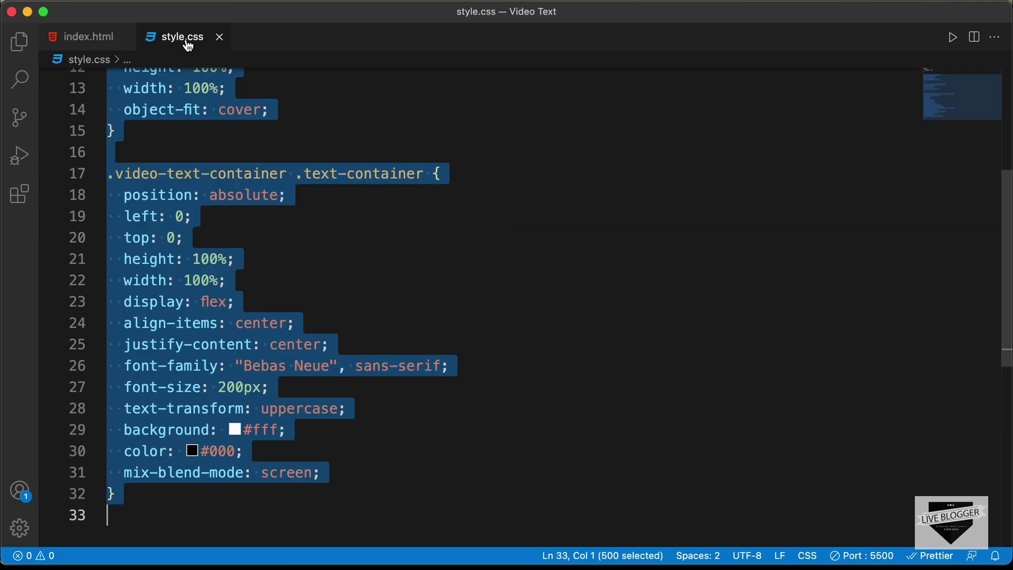
scroll(236, 210, up, 2)
scroll(235, 211, up, 3)
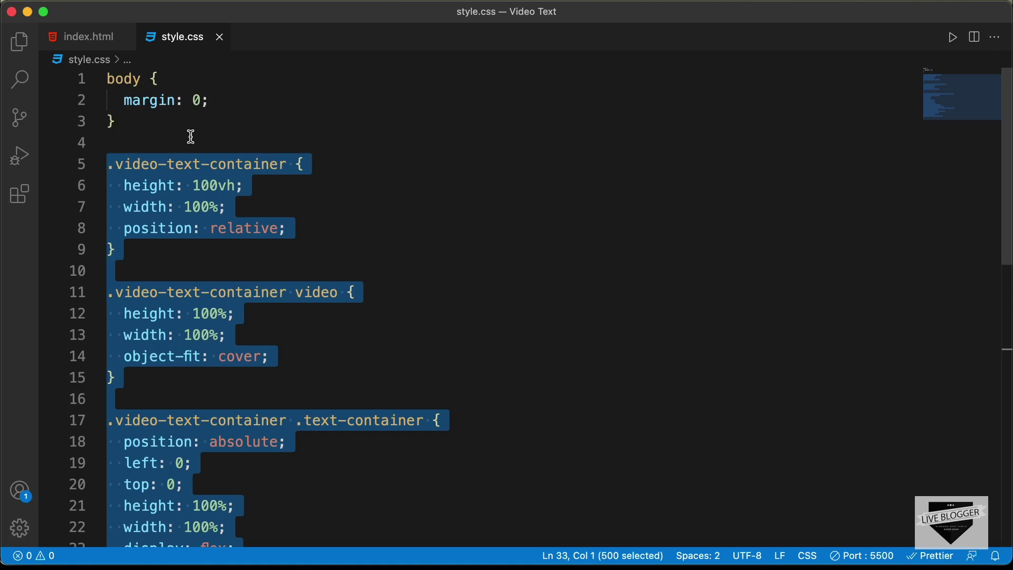
scroll(117, 174, down, 3)
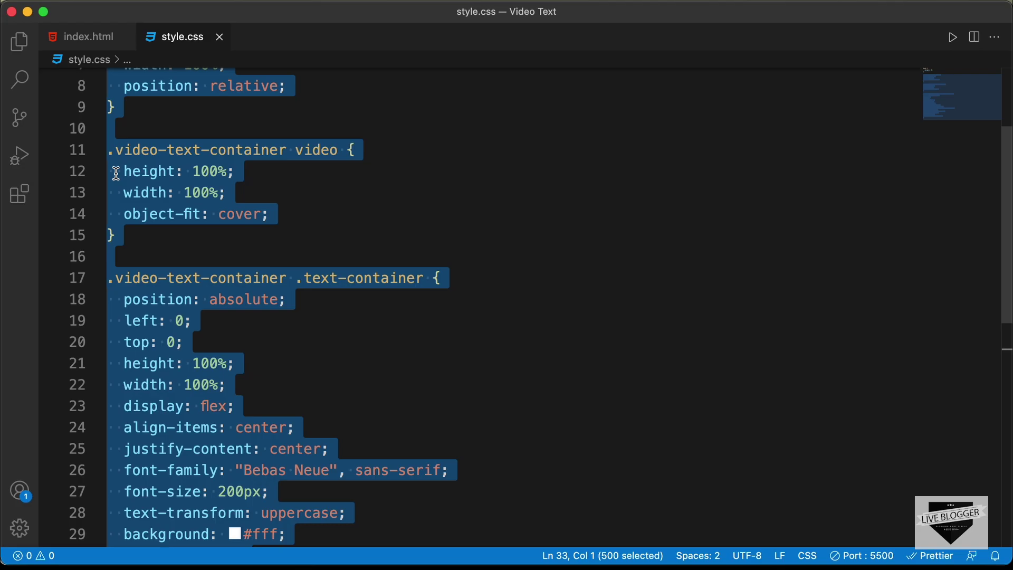
scroll(113, 179, down, 5)
scroll(132, 263, down, 1)
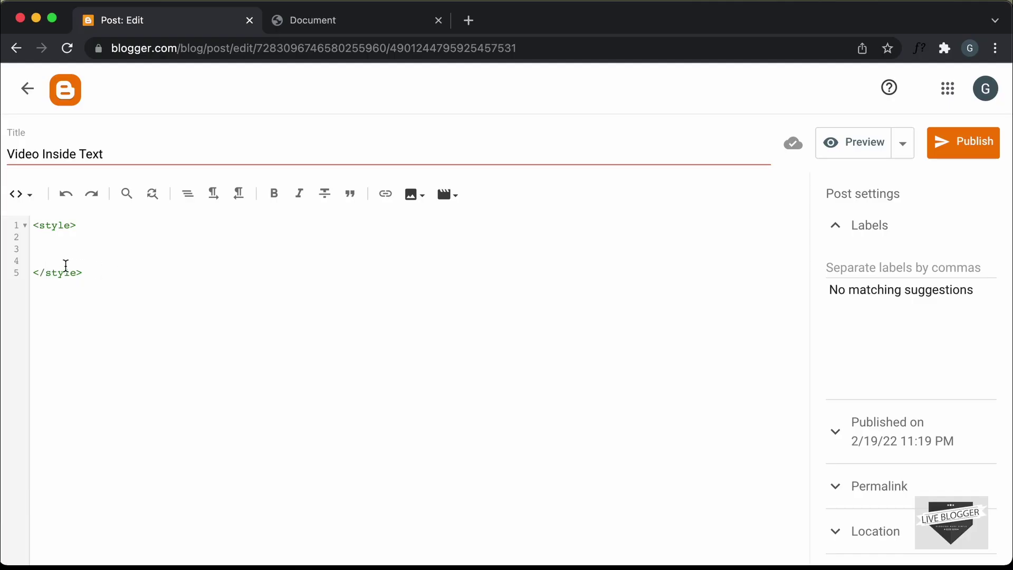
- Paste the video-text CSS into the post's style block
text(.video-text-container {   height: 100vh;   width: 100%;   position: relative; }  .video-text-container video {   height: 100%;   width: 100%;   object-fit: cover; }  .video-text-container .text-container {   position: absolute;   left: 0;   top: 0;   height: 100%;   width: 100%;   display: flex;   align-items: center;   justify-content: center;   font-family: "Bebas Neue", sans-serif;   font-size: 200px;   text-transform: uppercase;   background: #fff;   color: #000;   mix-blend-mode: screen; })
scroll(194, 370, down, 1)
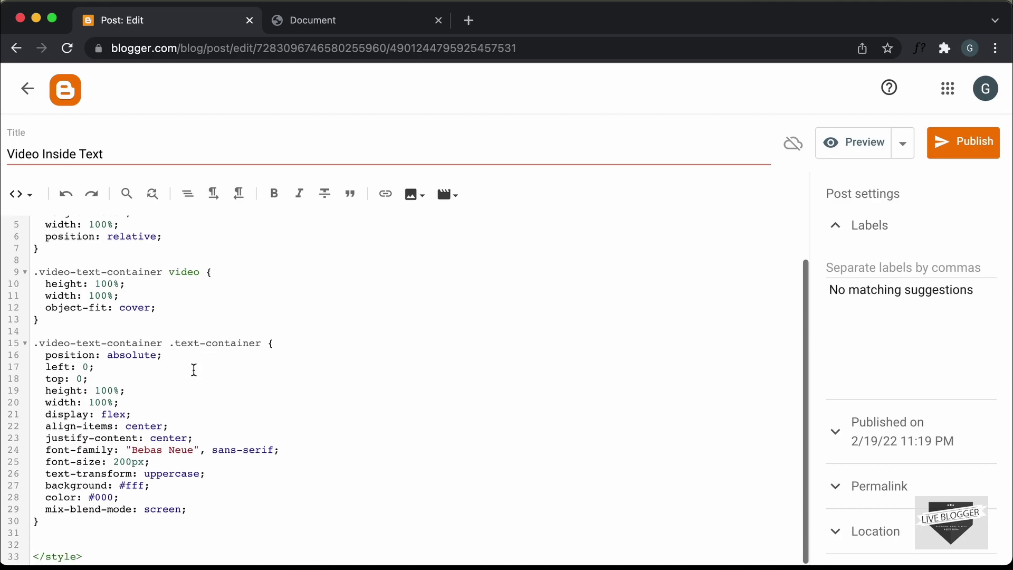
click(97, 552)
scroll(97, 528, down, 2)
scroll(87, 475, down, 2)
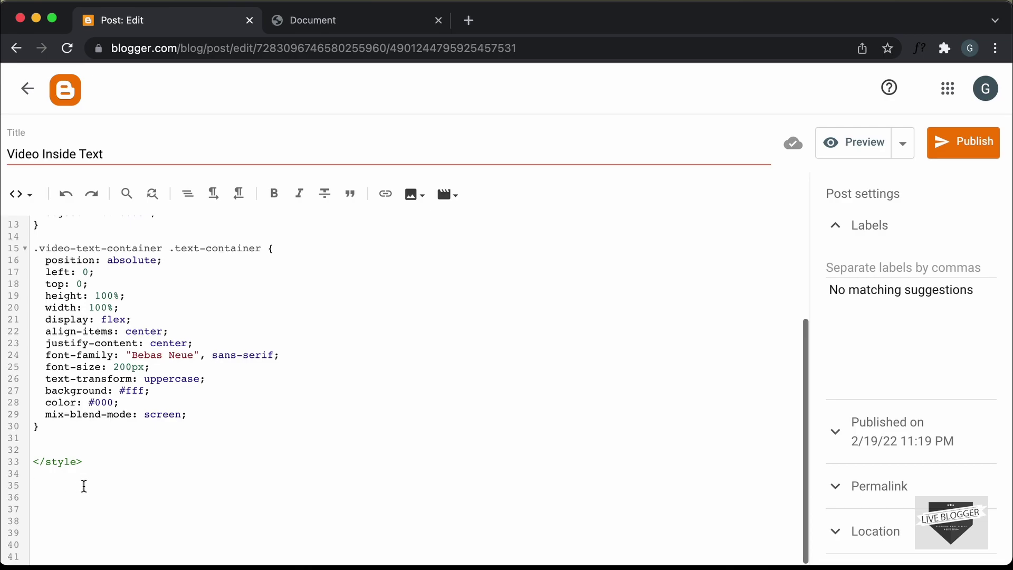
- Copy the video-text-container markup from index.html and paste it below the style block
key(super+Tab)
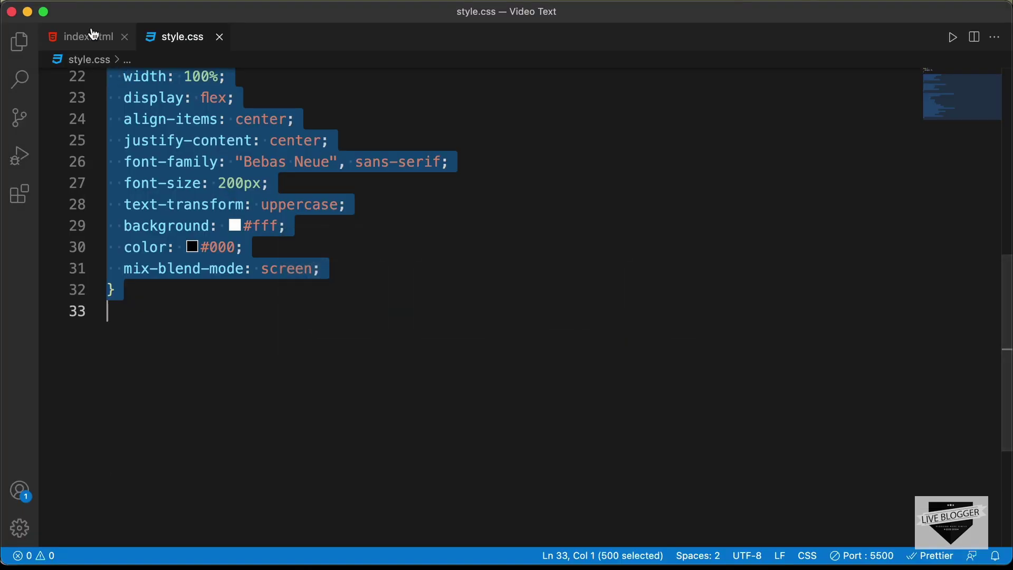
click(94, 36)
drag(142, 219, 203, 386)
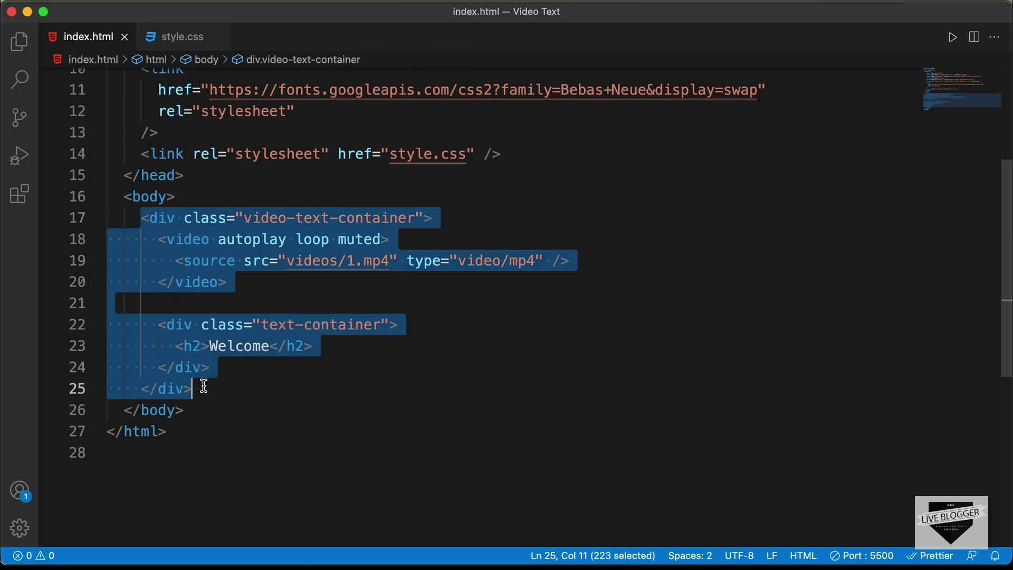
key(super+c)
key(super+Tab)
key(super+v)
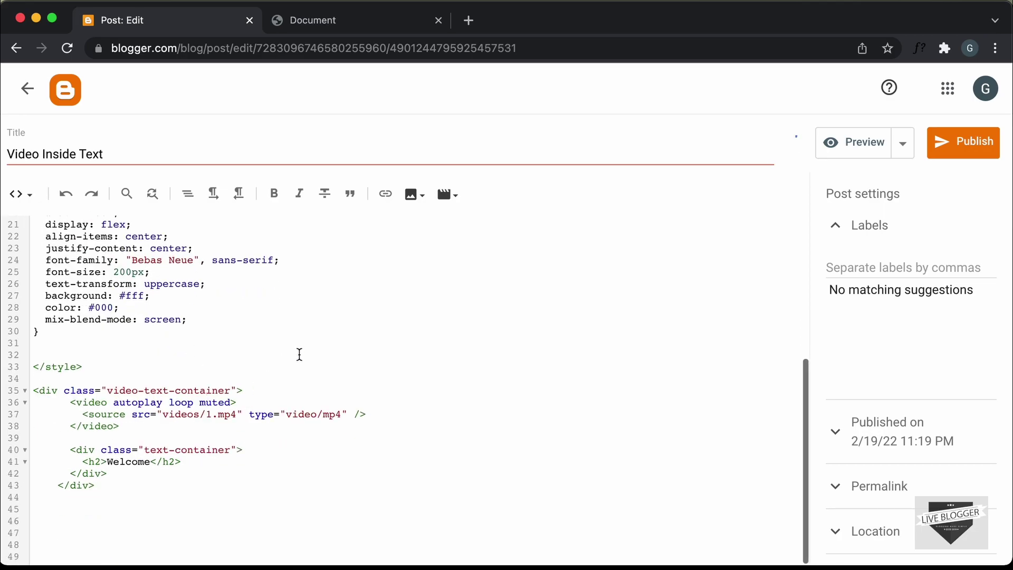
- Copy the Google Fonts preconnect and Bebas Neue link tags from index.html
scroll(248, 371, up, 3)
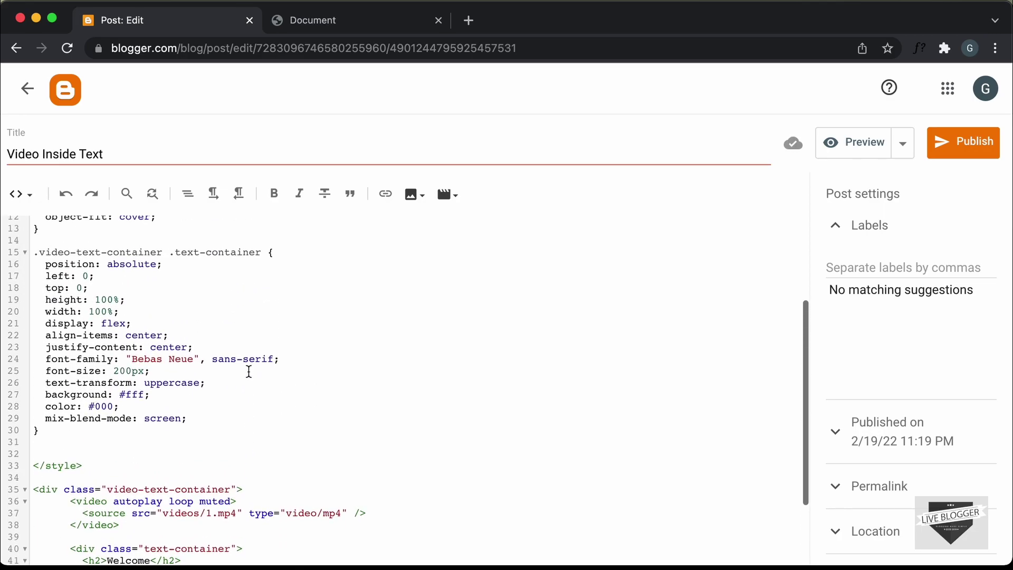
scroll(248, 369, up, 1)
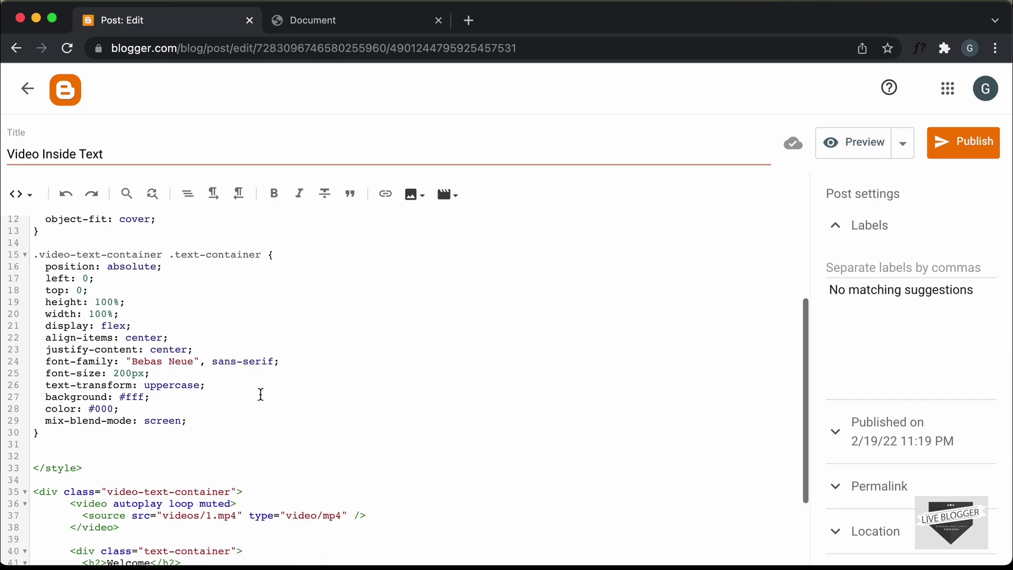
key(super+Tab)
scroll(317, 280, down, 2)
scroll(325, 270, up, 5)
scroll(325, 268, up, 1)
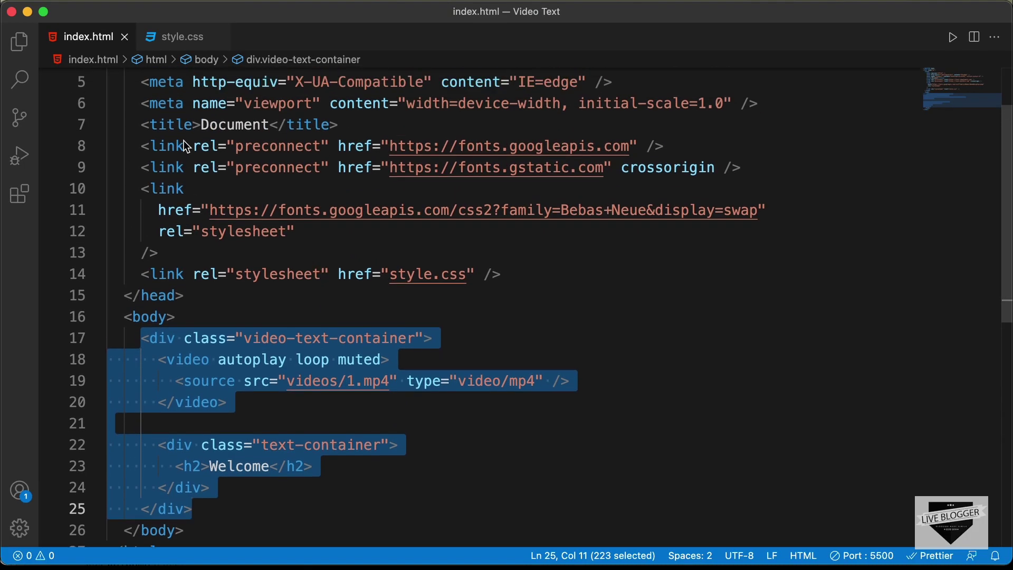
click(156, 149)
click(144, 152)
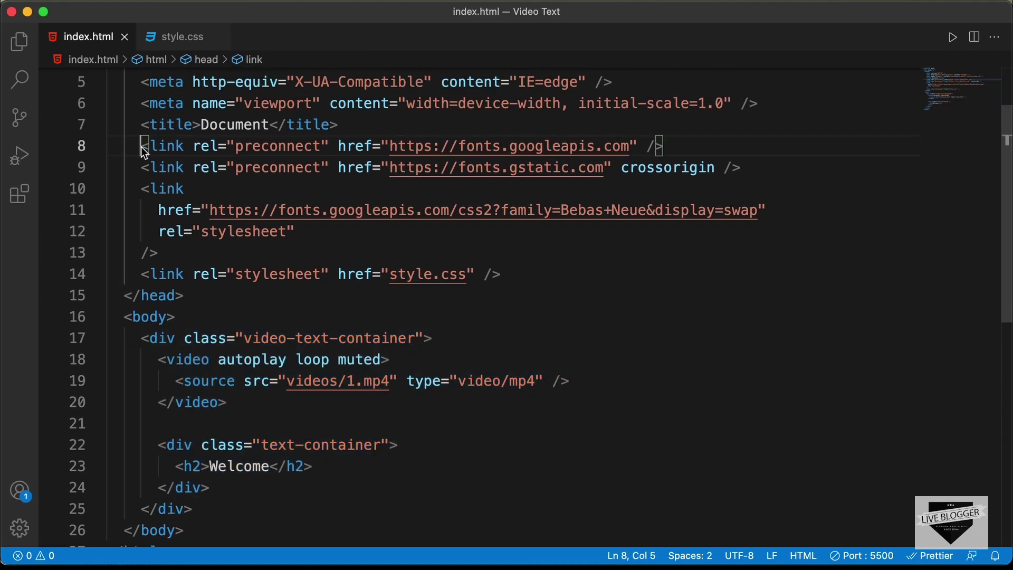
drag(143, 149, 158, 253)
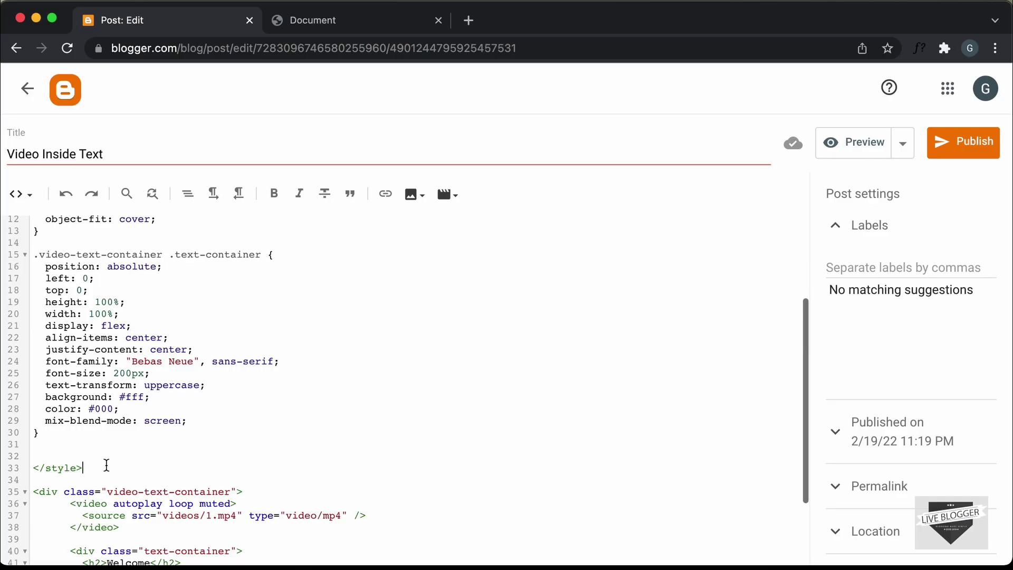
- Paste the Google Fonts links on a new line after the closing </style> tag
click(107, 464)
key(Return)
key(Return)
key(super+v)
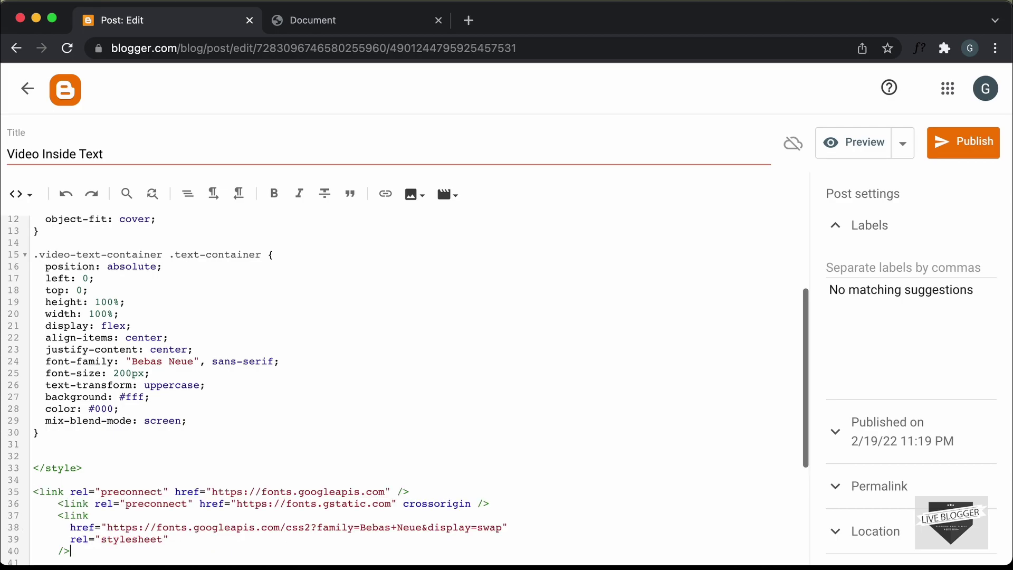
scroll(290, 392, down, 3)
scroll(290, 392, down, 3)
scroll(289, 392, up, 2)
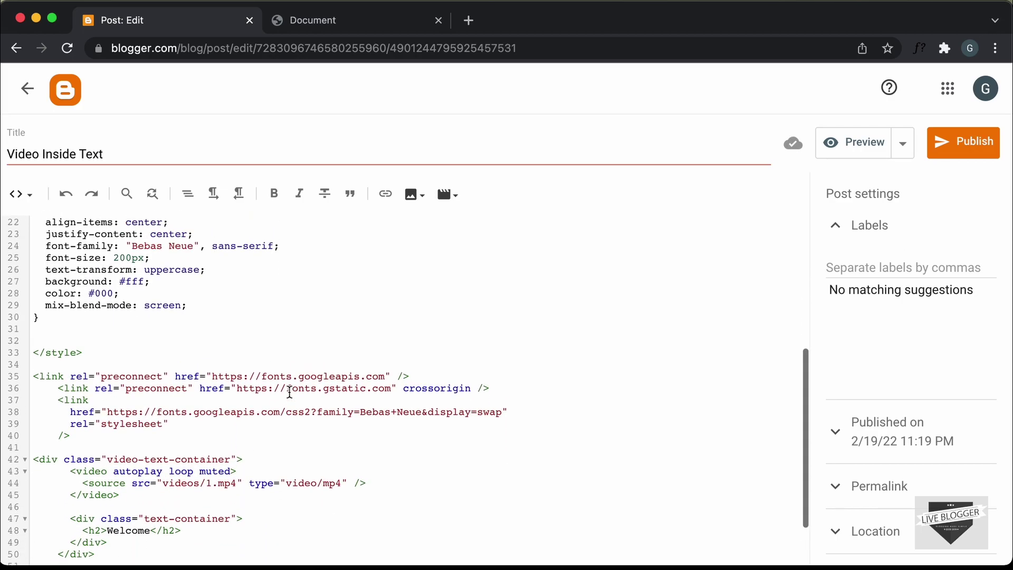
scroll(289, 392, up, 5)
scroll(174, 264, up, 1)
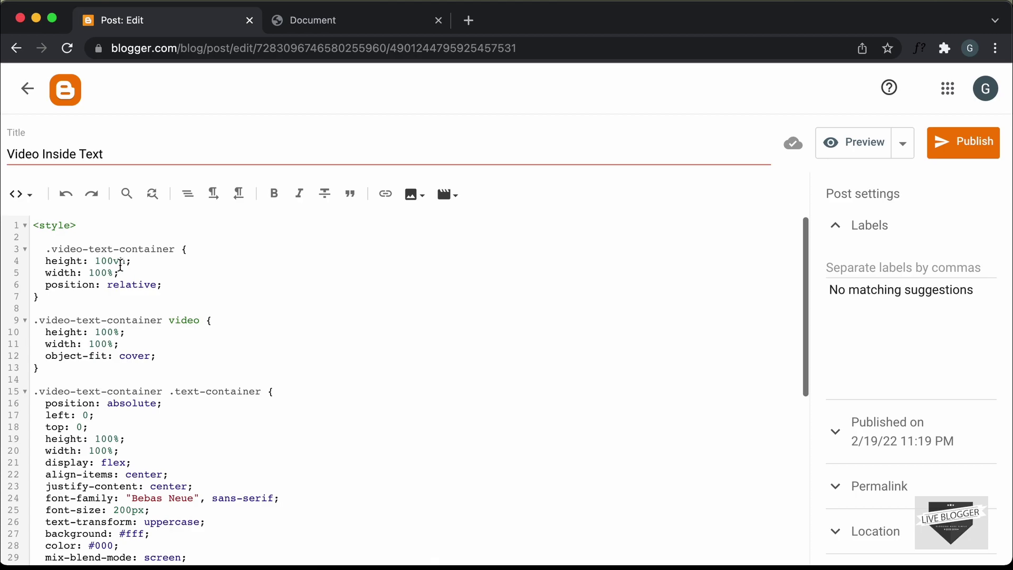
- Compare the local WELCOME video-text page against the post's HTML
click(350, 27)
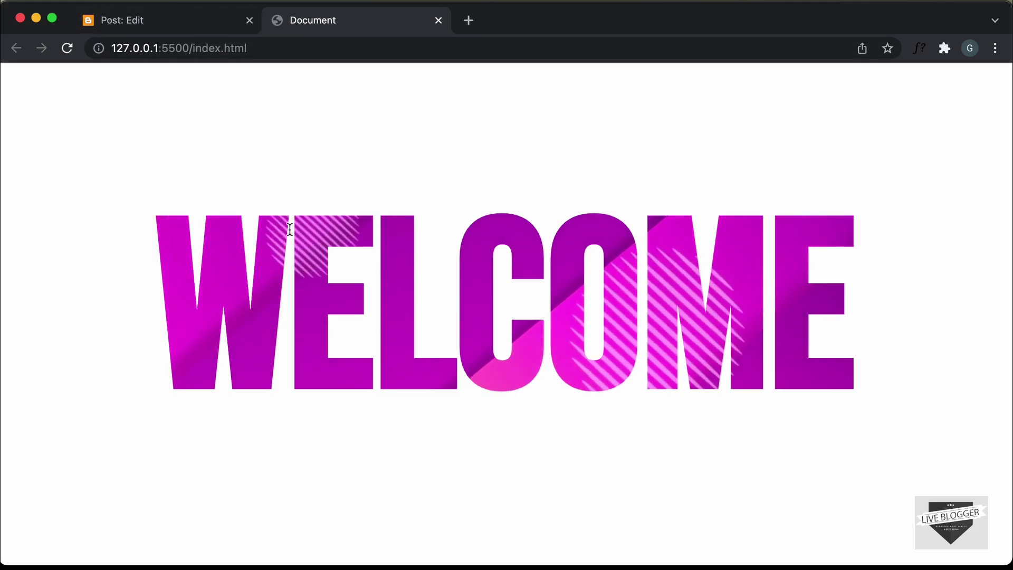
click(195, 21)
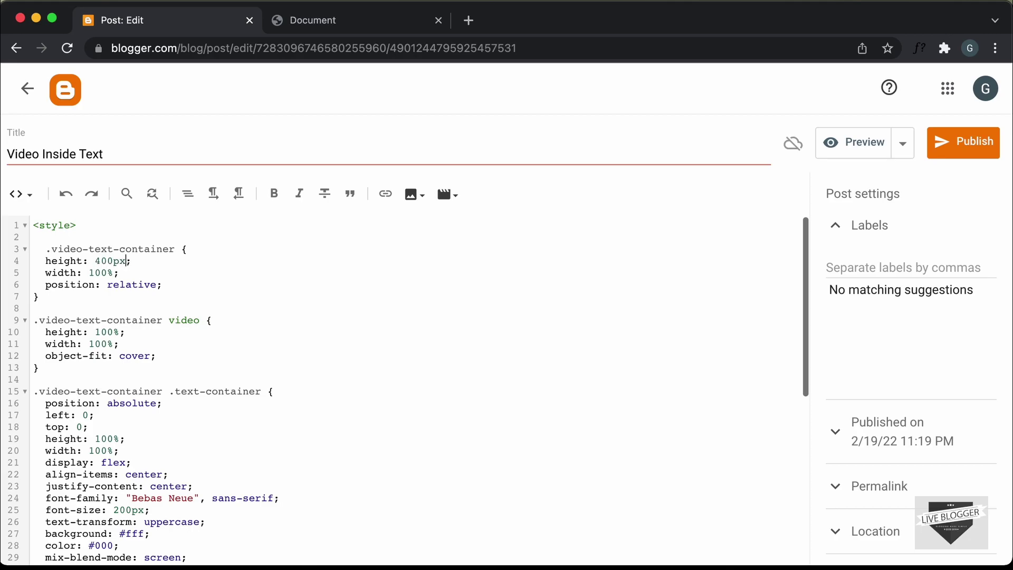
scroll(171, 402, down, 3)
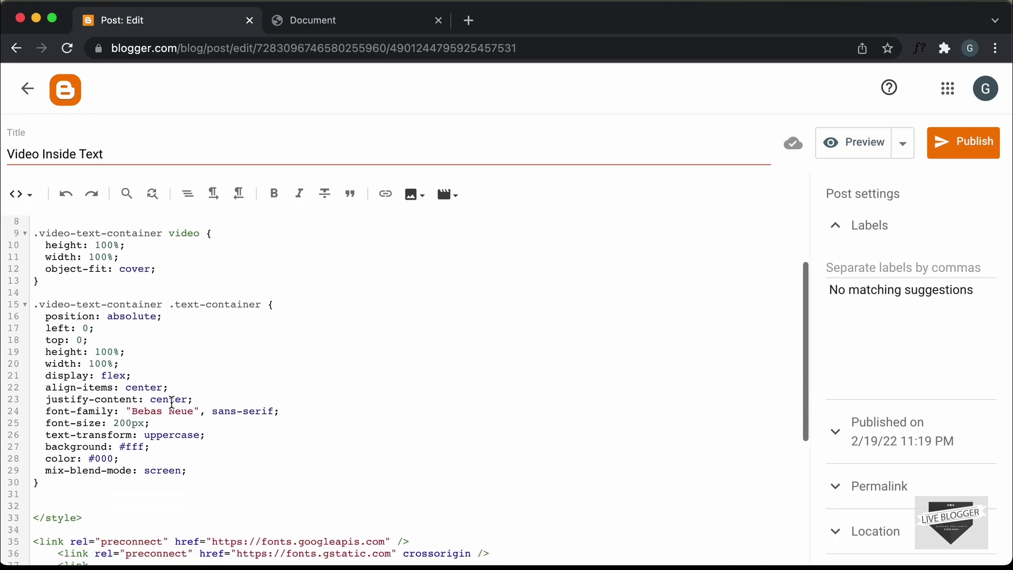
click(372, 27)
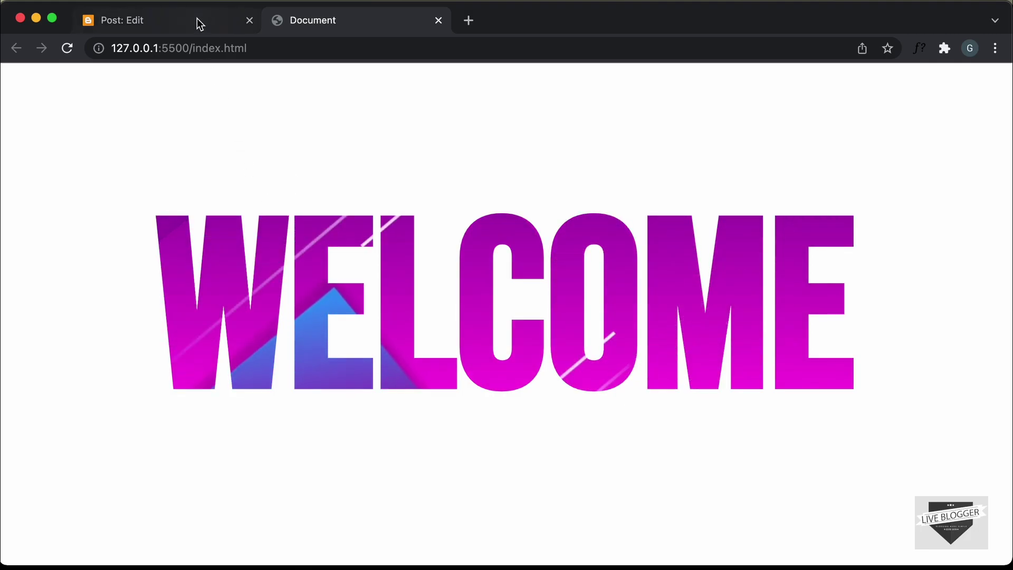
click(197, 20)
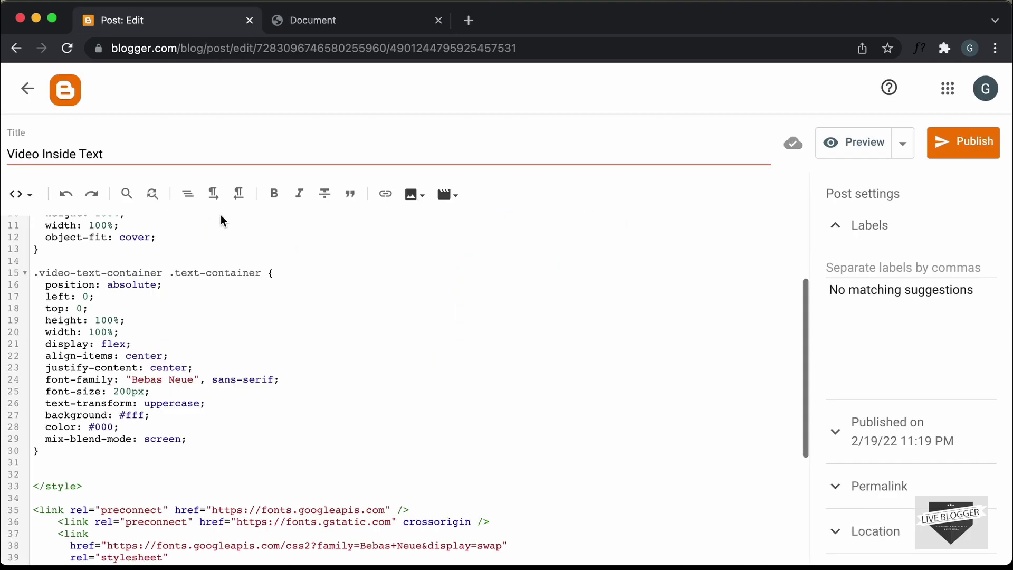
- Change the WELCOME font-size on line 25 from 200px to 80px
click(119, 390)
key(BackSpace)
text(8)
scroll(201, 413, down, 1)
scroll(201, 414, down, 1)
scroll(203, 417, down, 4)
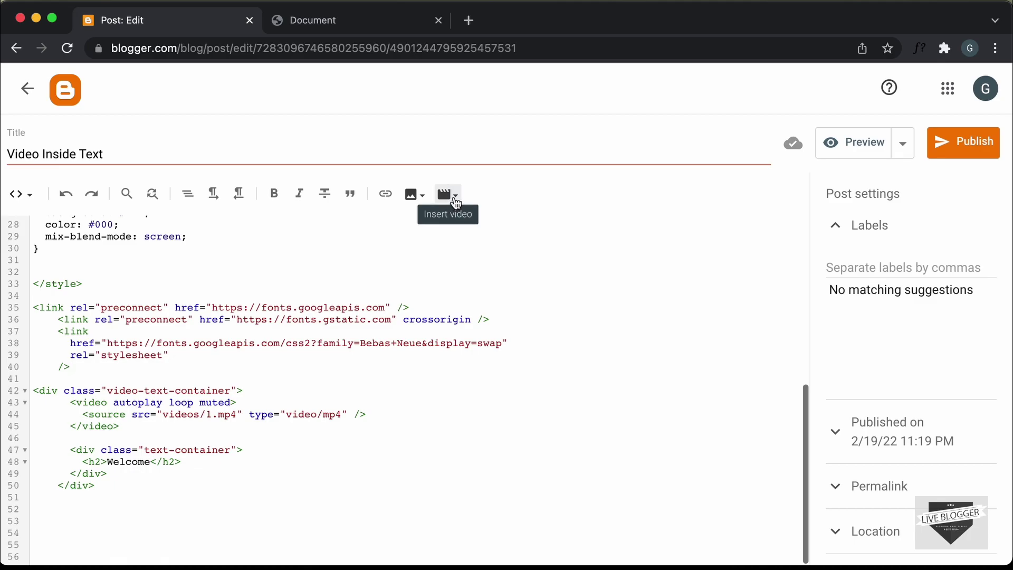
click(456, 201)
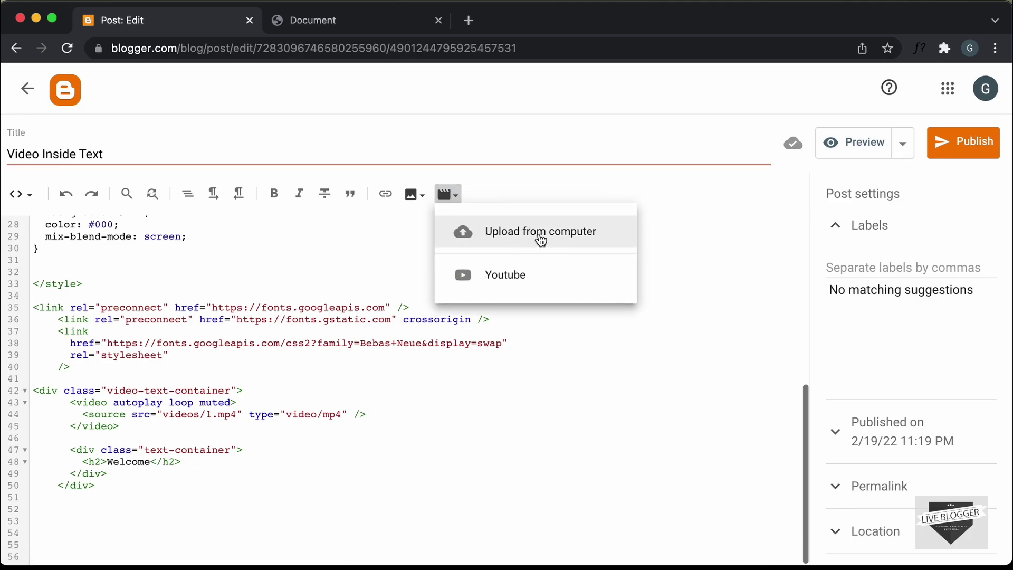
click(162, 417)
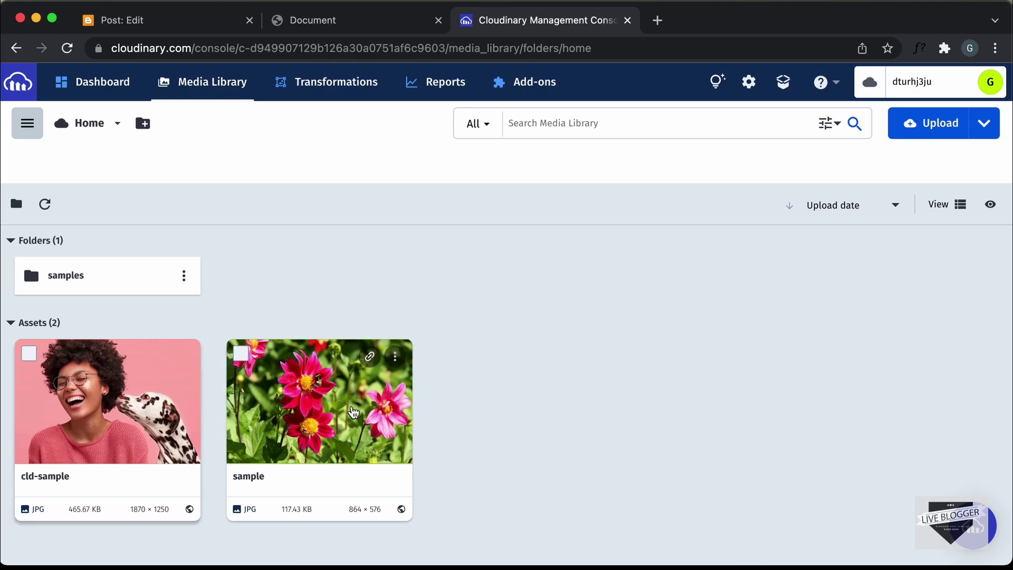
- Upload videos/1.mp4 to the Cloudinary Media Library
click(943, 127)
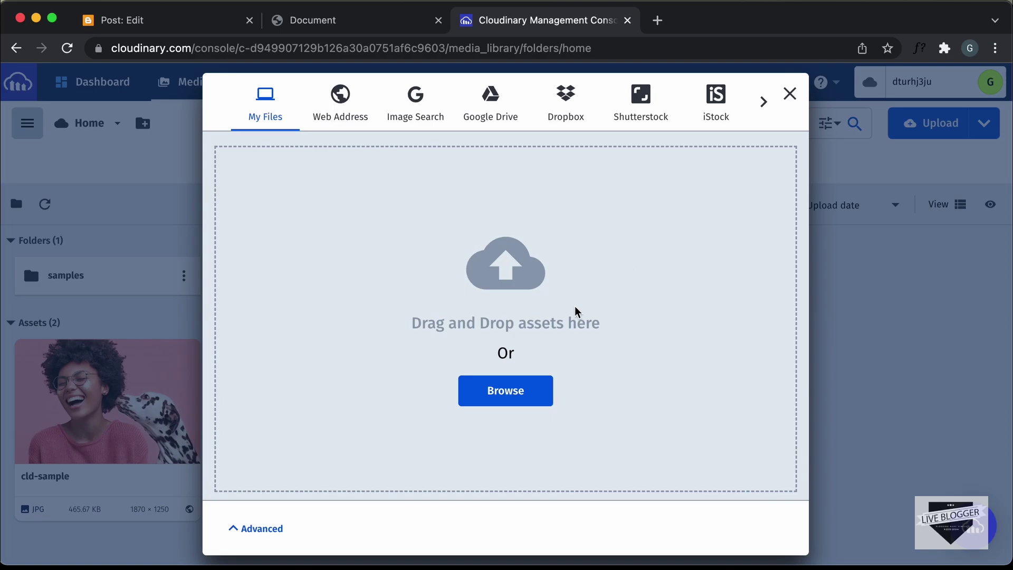
click(529, 399)
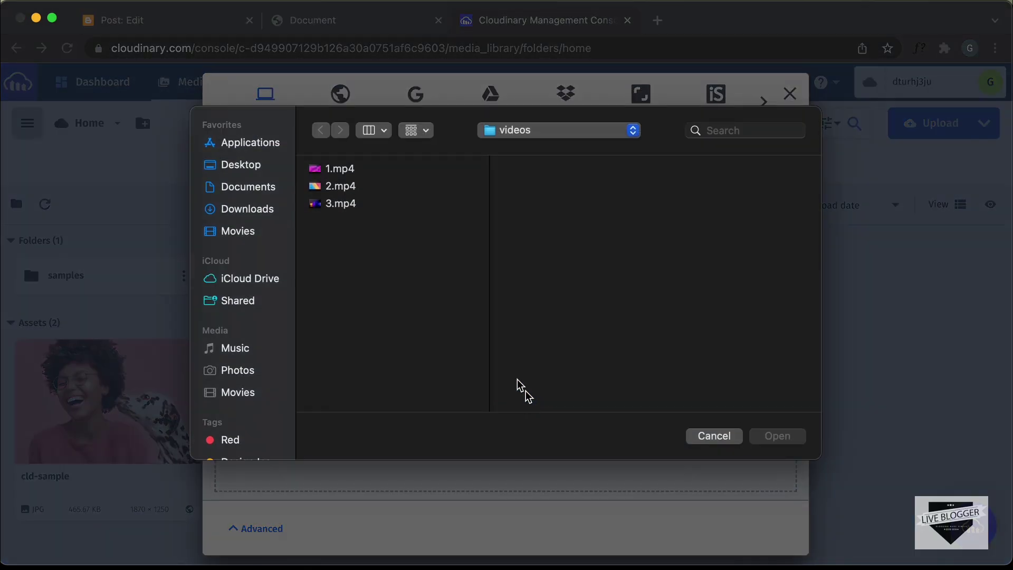
click(361, 170)
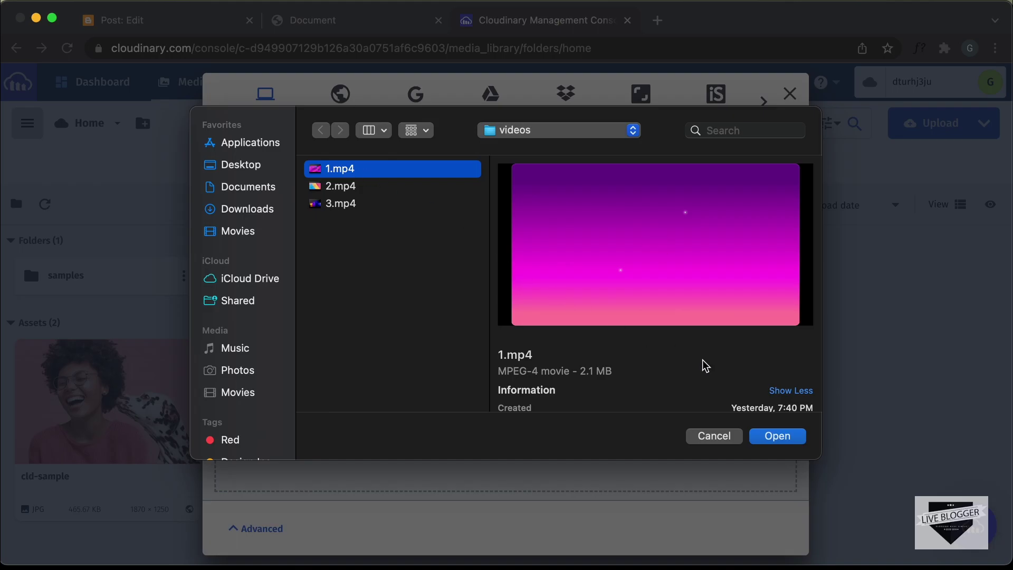
click(786, 438)
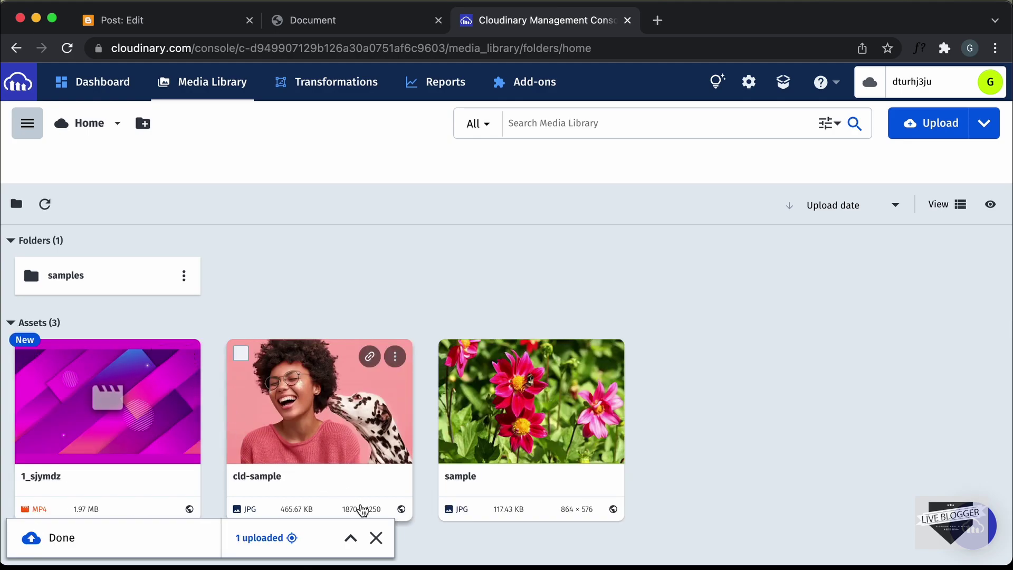
click(376, 538)
mouse_move(108, 402)
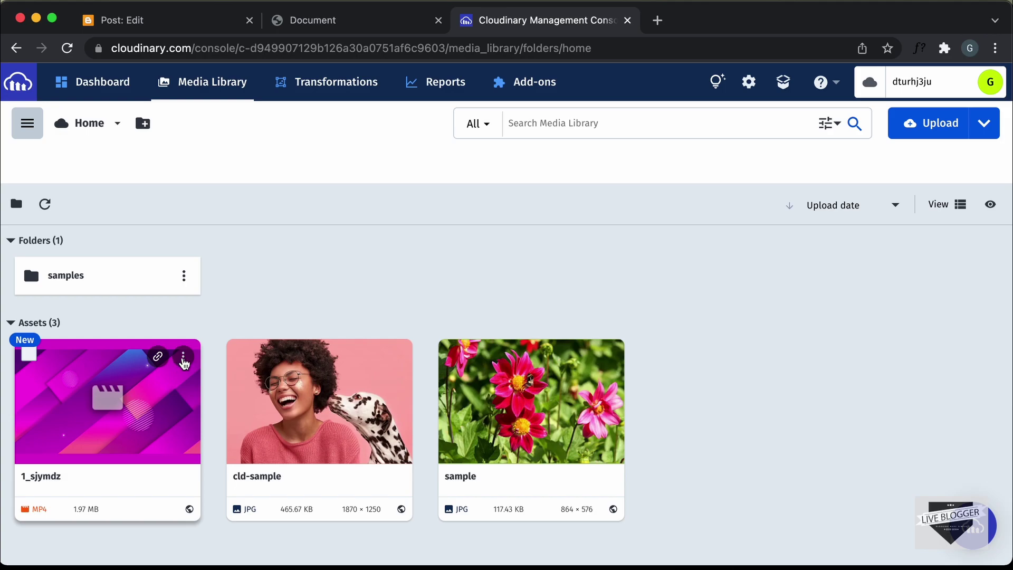
- Copy the uploaded video's URL and return to the Blogger post editor
click(184, 360)
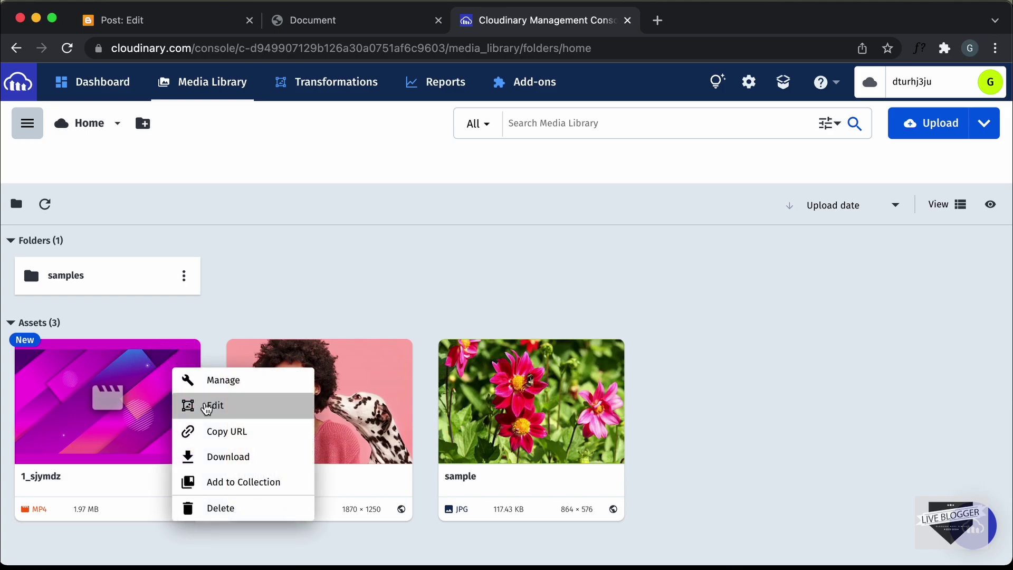
click(214, 299)
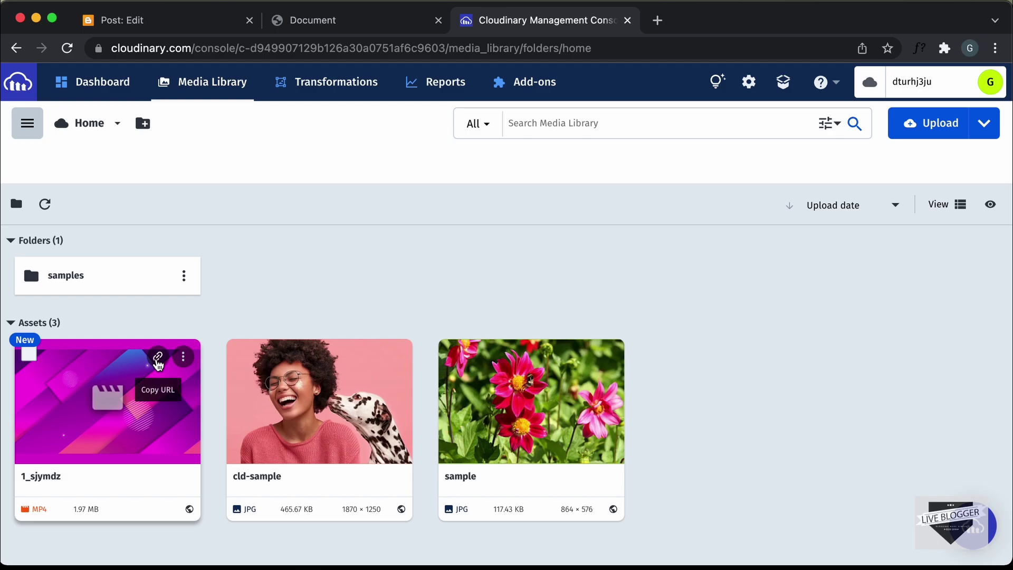
click(159, 359)
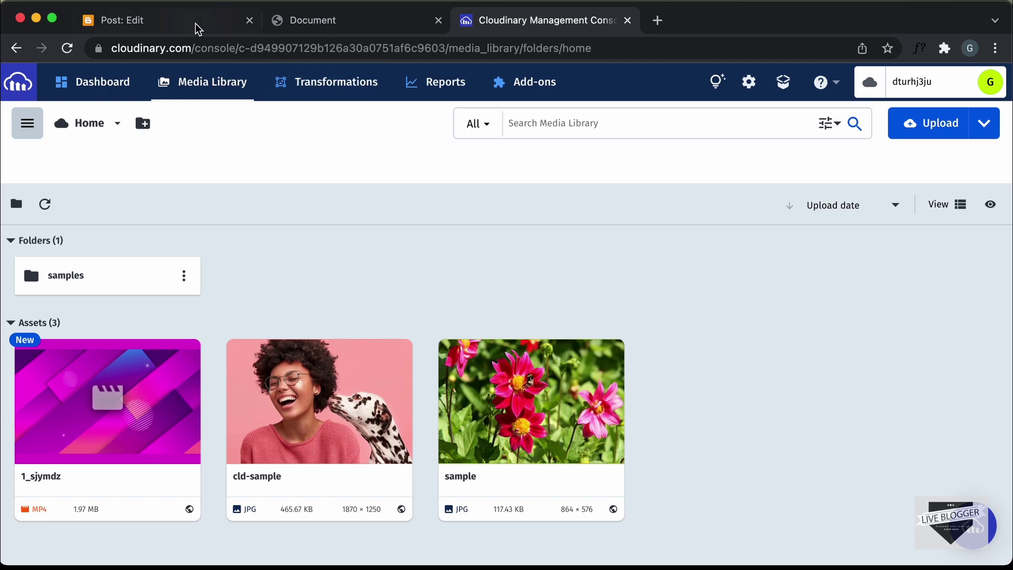
click(181, 28)
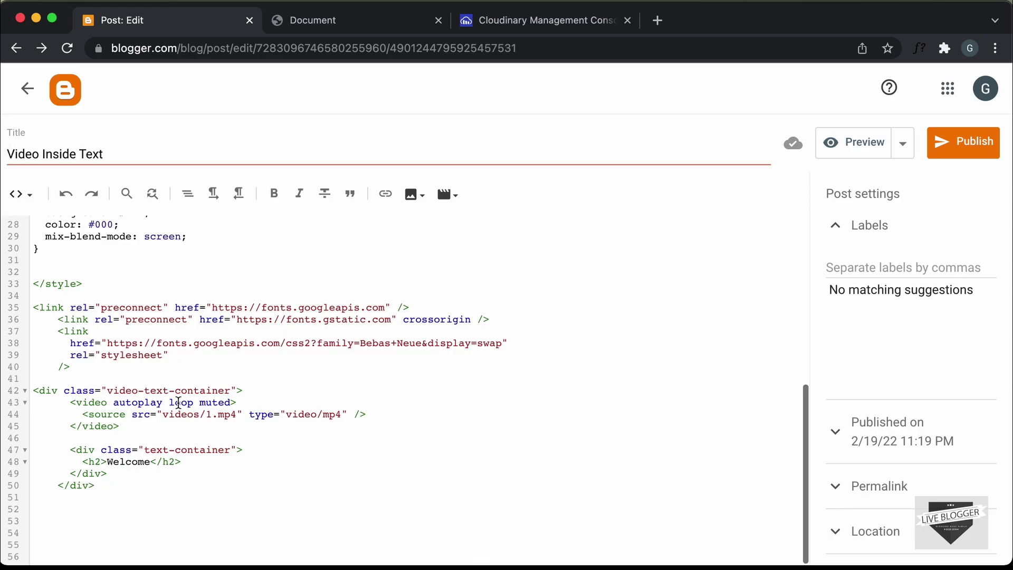
- Replace videos/1.mp4 with the Cloudinary URL, publish the post, and view it live
drag(163, 416, 237, 419)
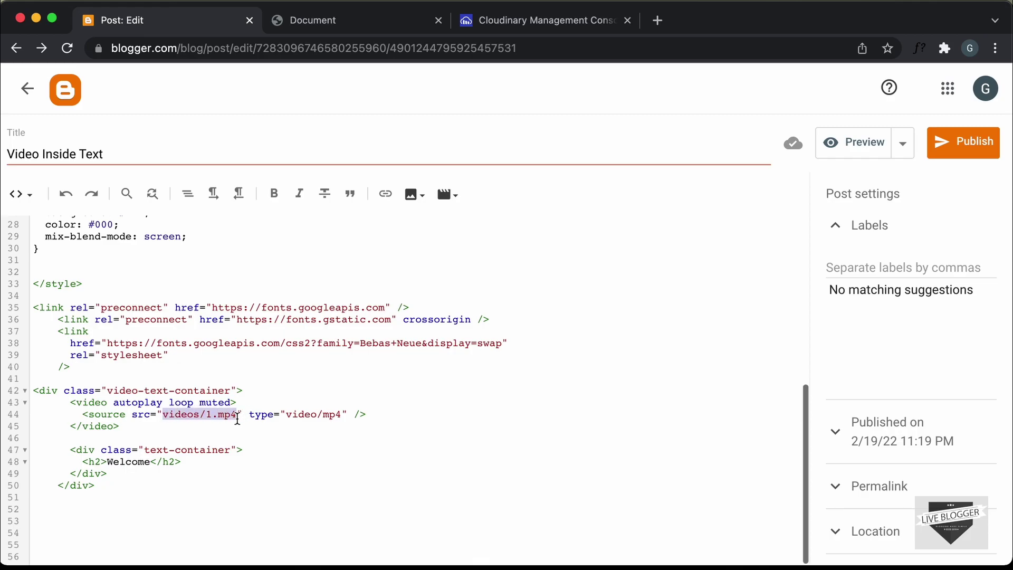
key(super+v)
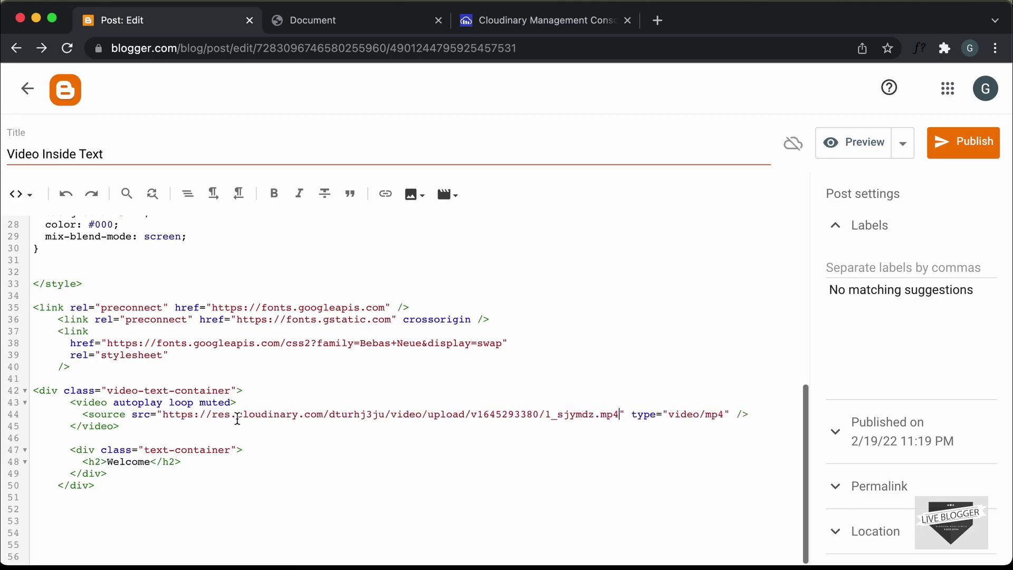
click(967, 159)
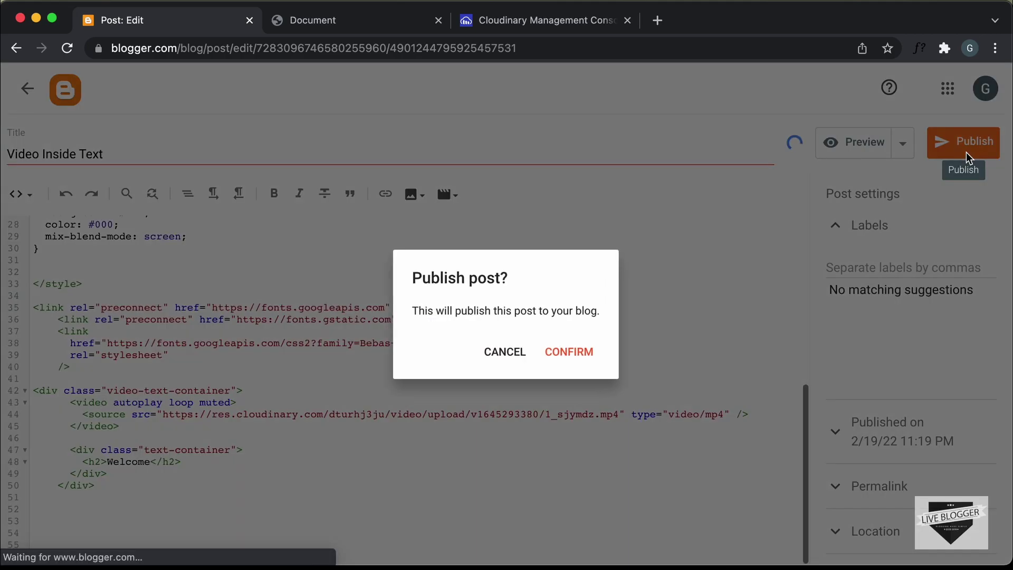
click(588, 352)
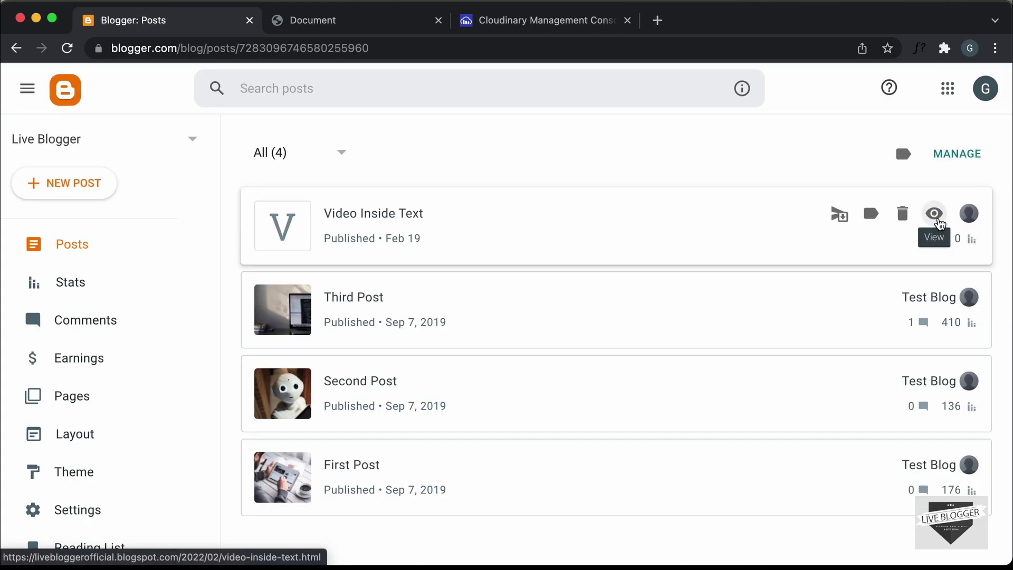
click(934, 214)
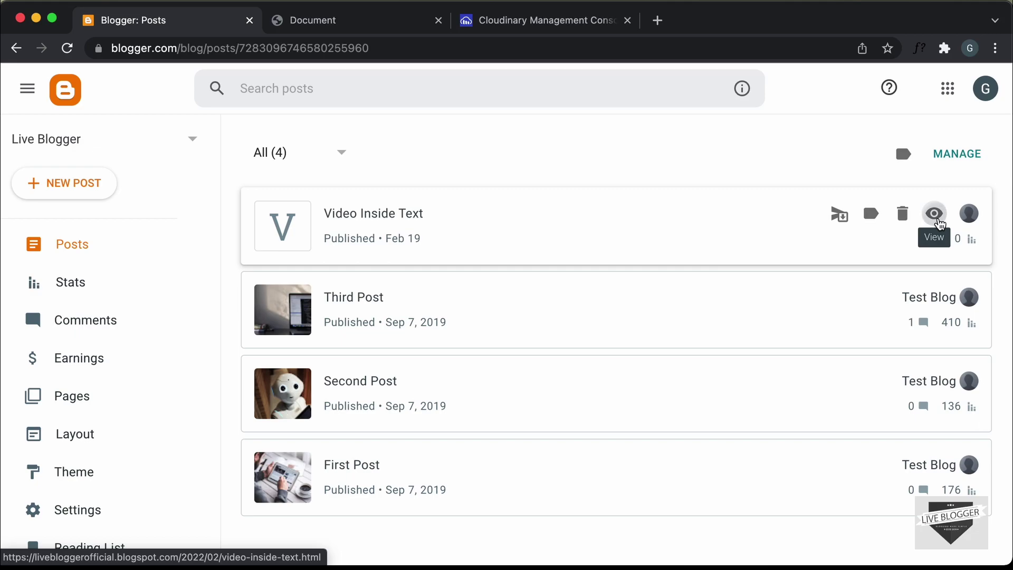